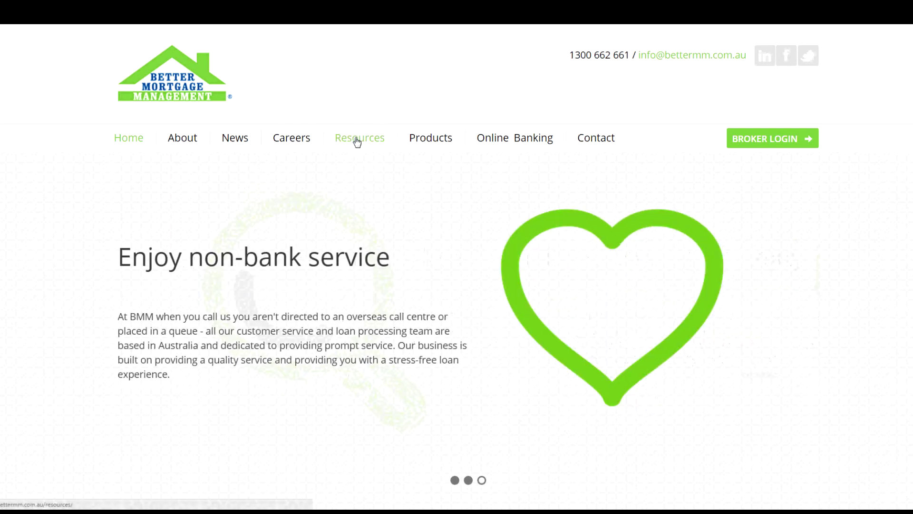
Step: Open the Alt Doc / Specialist Calculator from the resource centre and exclude Product 5 from the comparison
click(357, 141)
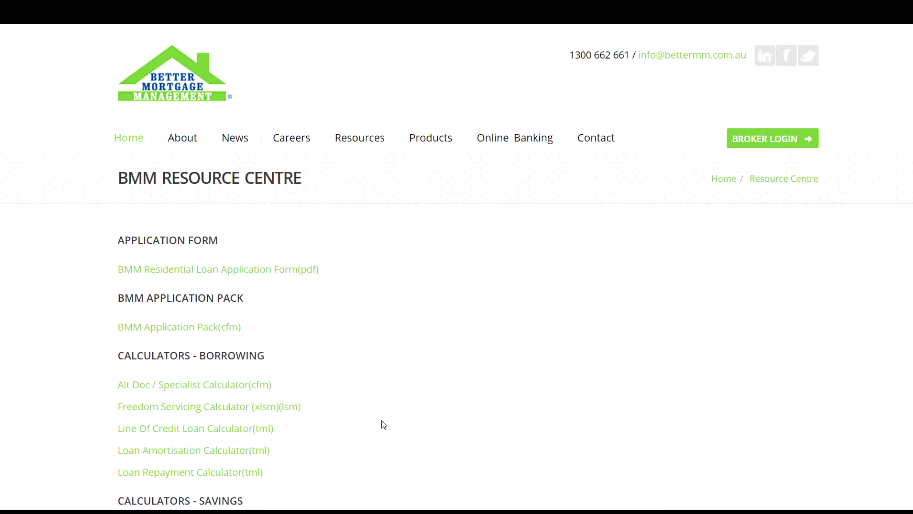
click(242, 386)
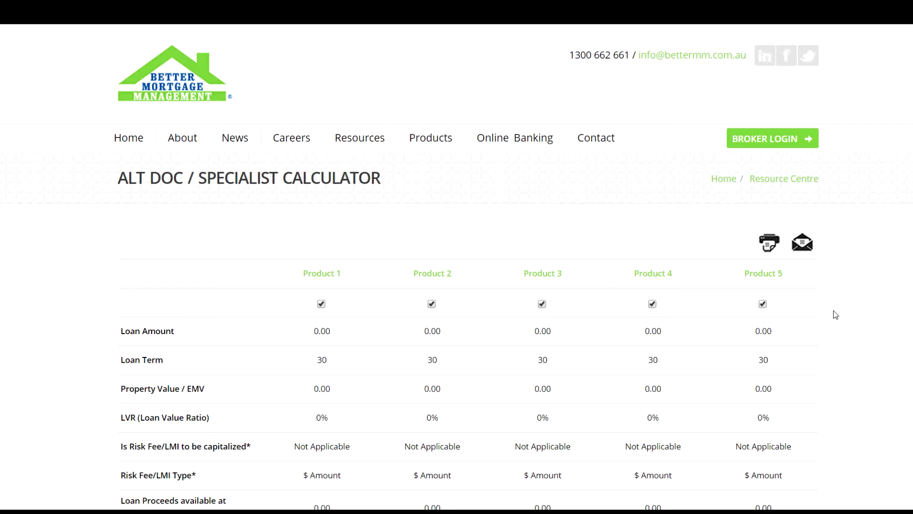
click(763, 305)
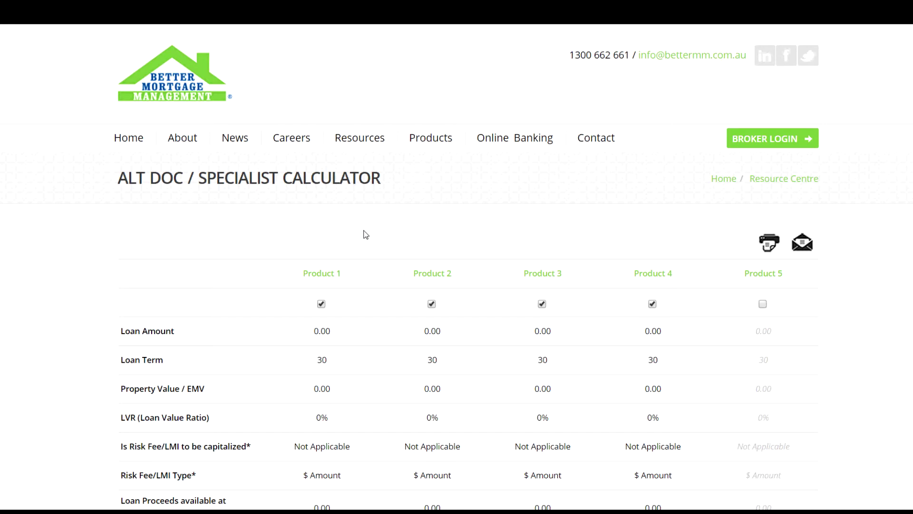
Step: Choose BMM Cap Spec as the first product in the comparison
click(321, 275)
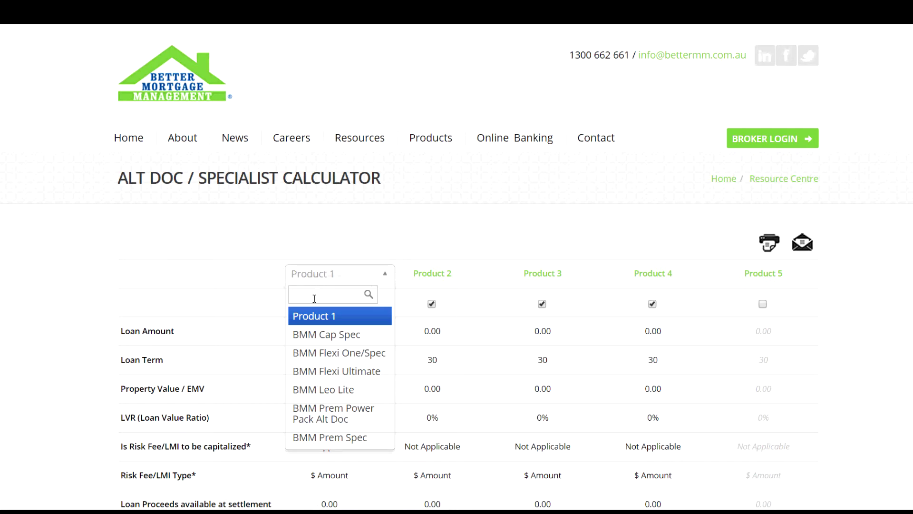
text(ca)
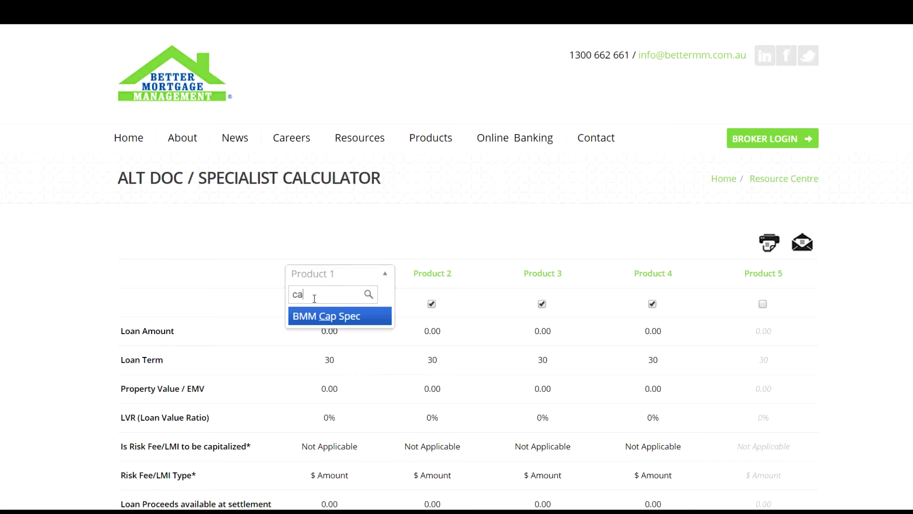
text(p)
click(360, 317)
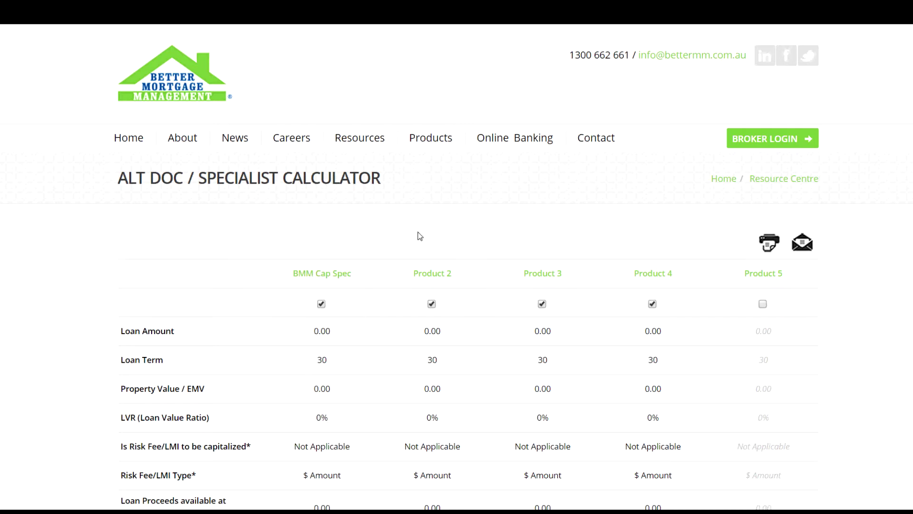
Step: Choose BMM Flexi One/Spec as the second product and BMM Leo Lite as the third
click(444, 274)
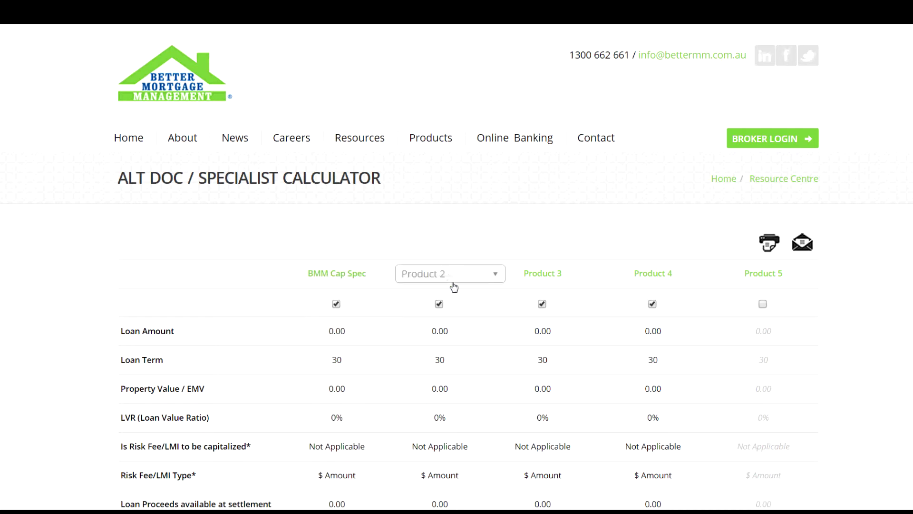
click(475, 275)
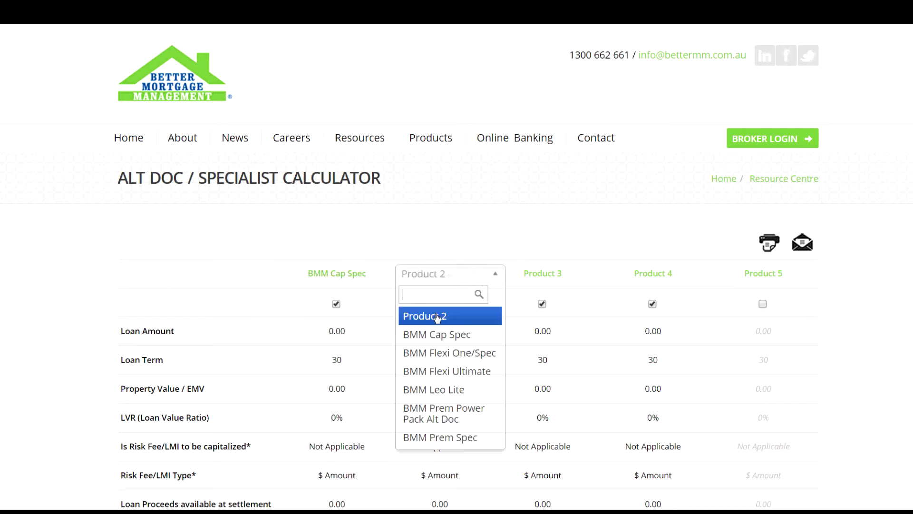
click(444, 351)
click(545, 275)
click(566, 285)
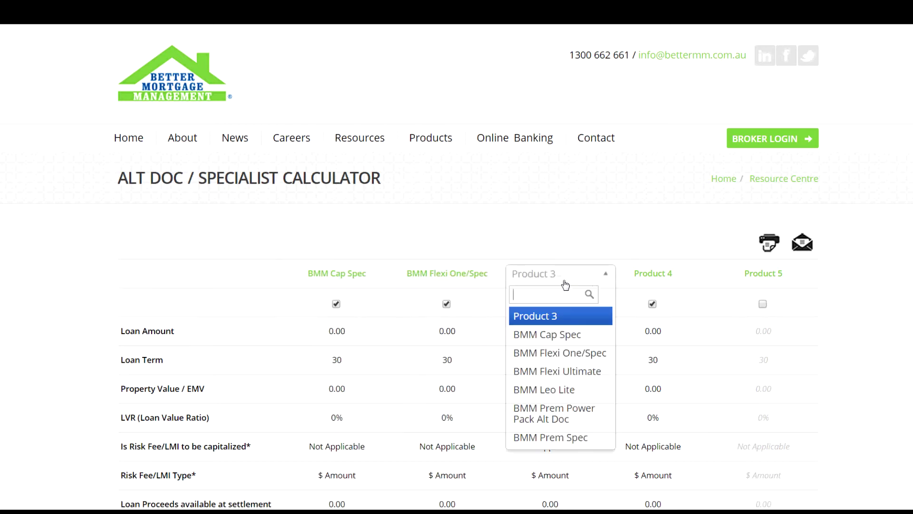
click(555, 394)
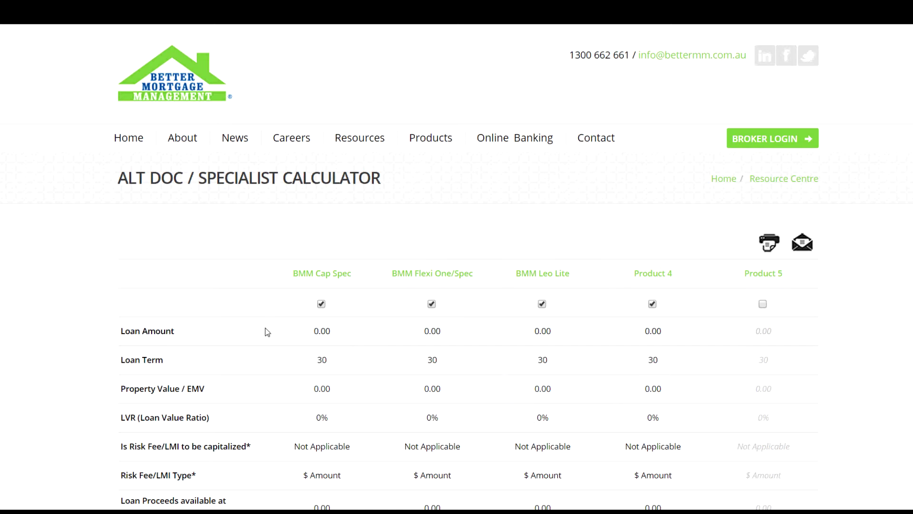
Step: Enter a loan amount of 420000 and a property value of 525000, starting from the BMM Cap Spec column
click(328, 336)
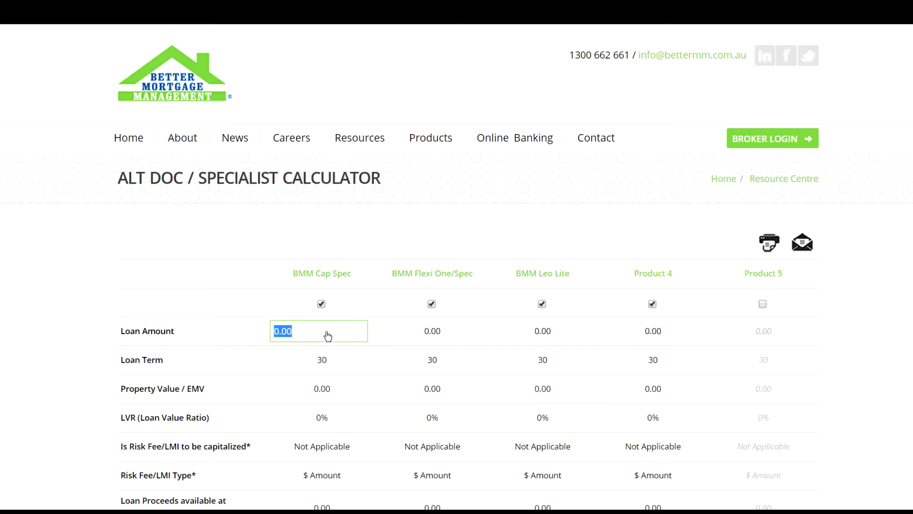
text(420000)
key(Return)
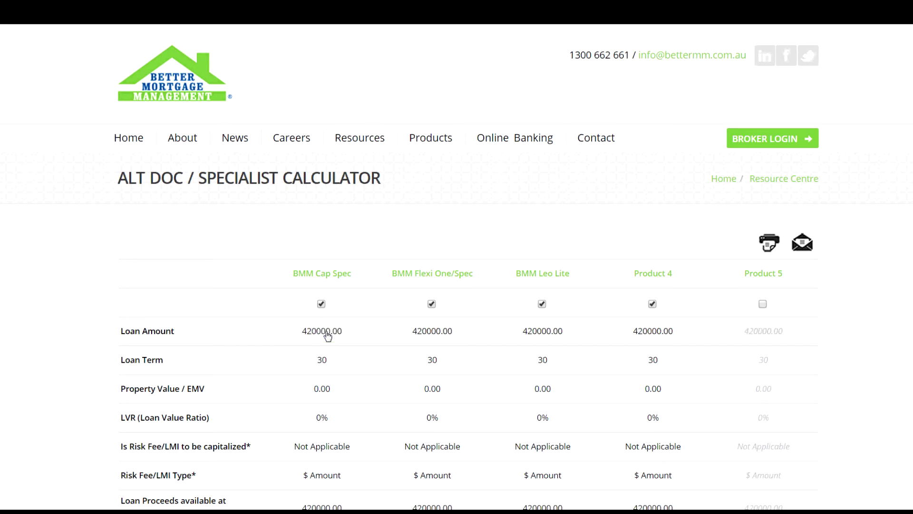
scroll(362, 358, down, 1)
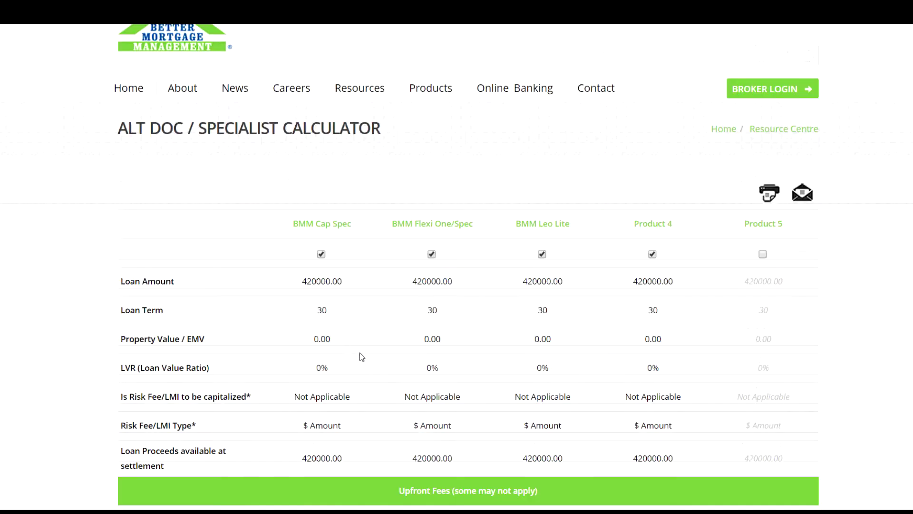
click(323, 339)
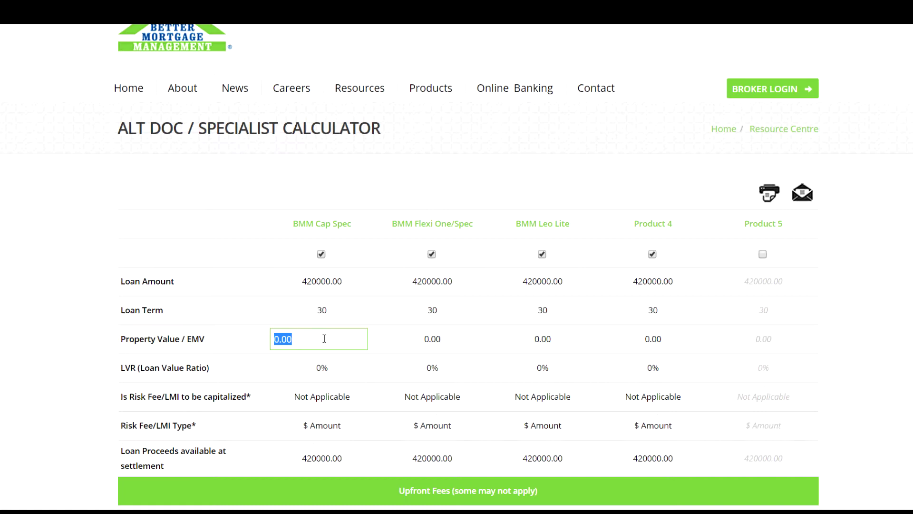
text(525000)
key(Return)
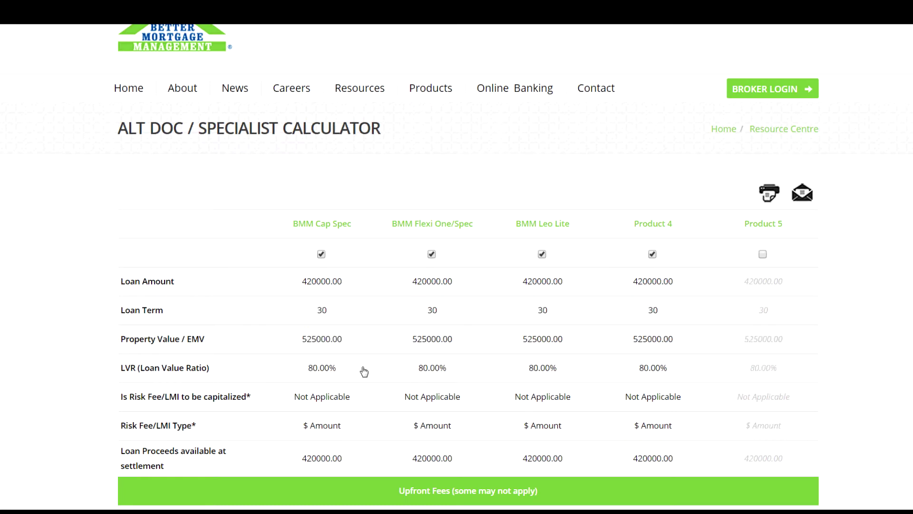
Step: Set the Risk Fee/LMI capitalization to Yes for BMM Cap Spec and Product 4
scroll(363, 371, down, 1)
mouse_move(359, 348)
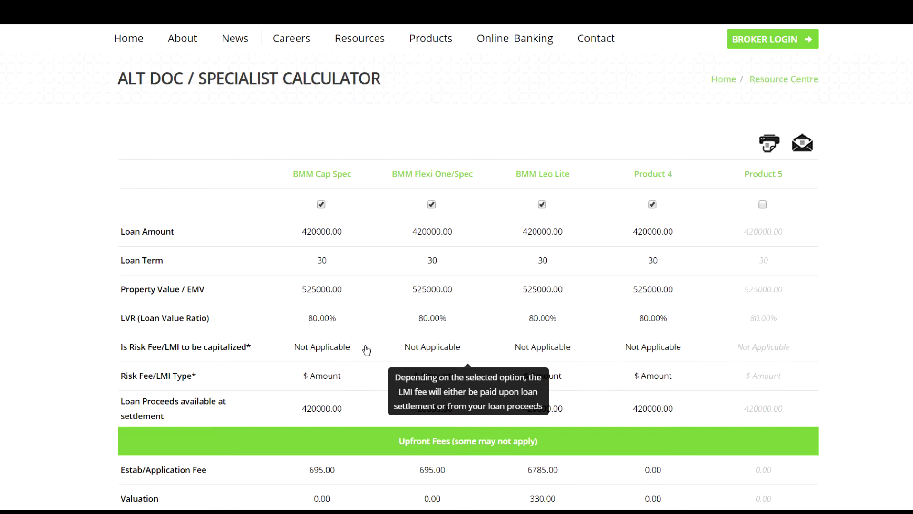
click(349, 352)
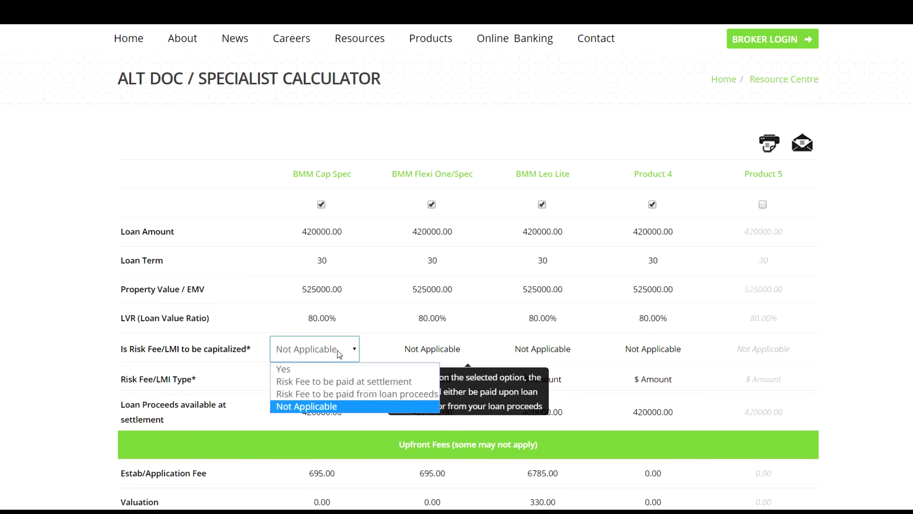
click(300, 381)
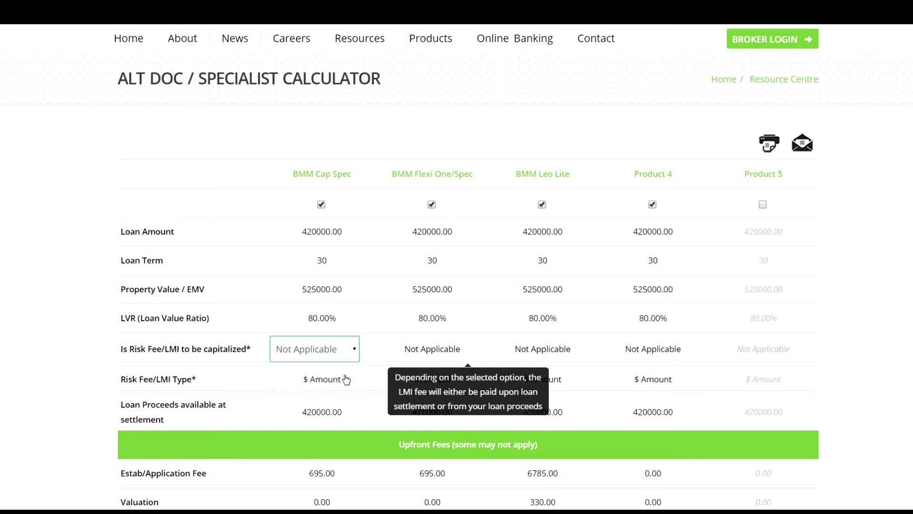
click(646, 350)
click(618, 369)
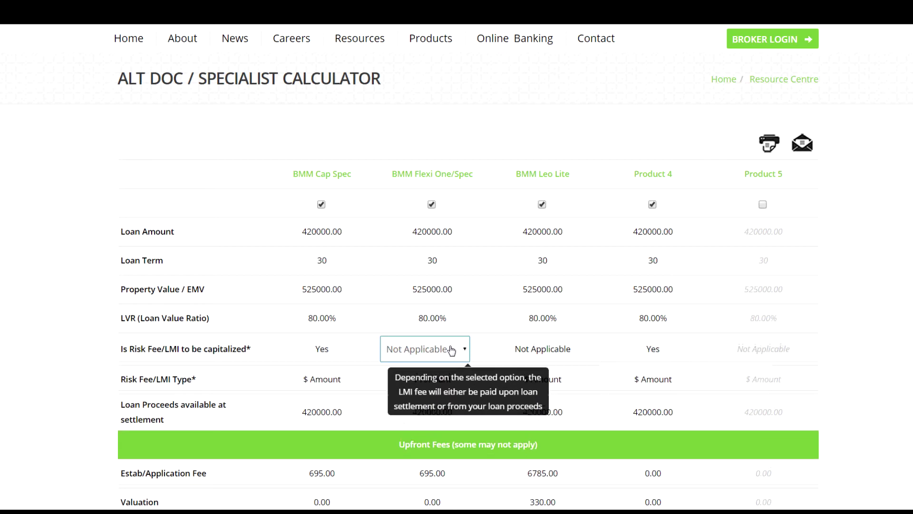
Step: Set the risk fee to be paid at settlement for BMM Flexi One/Spec and from loan proceeds for BMM Leo Lite
click(451, 350)
click(455, 381)
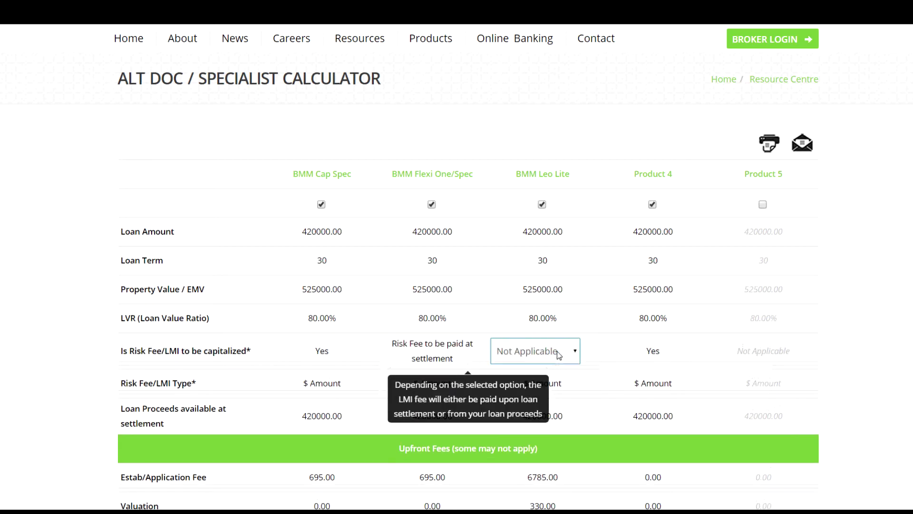
click(558, 352)
click(574, 399)
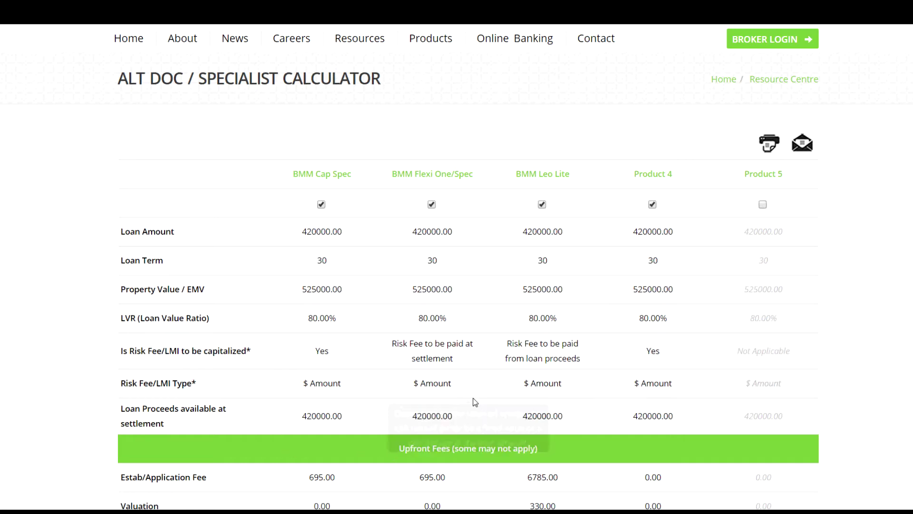
Step: Set the Risk Fee/LMI type of BMM Flexi One/Spec to % of Loan
click(448, 386)
click(403, 418)
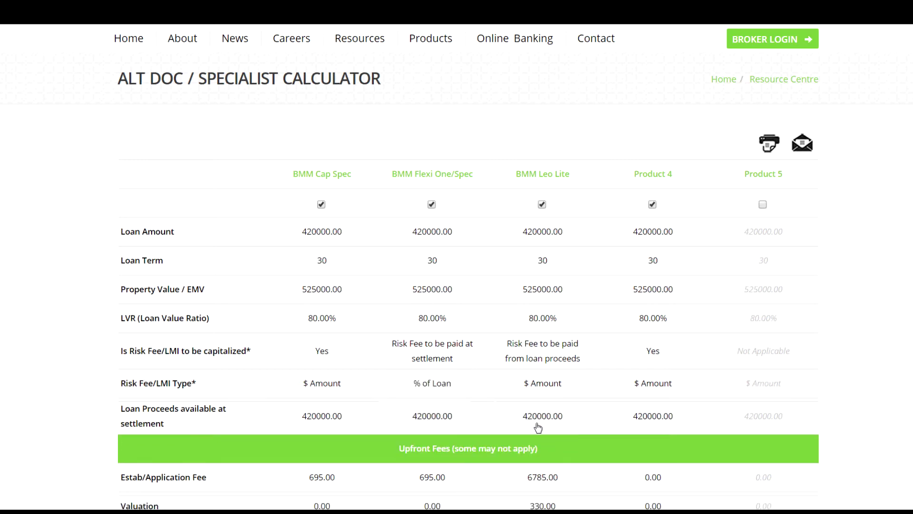
Step: Fill in Product 4's upfront fees: establishment/application fee 550, valuation 330 and legal fee 440
scroll(491, 410, down, 7)
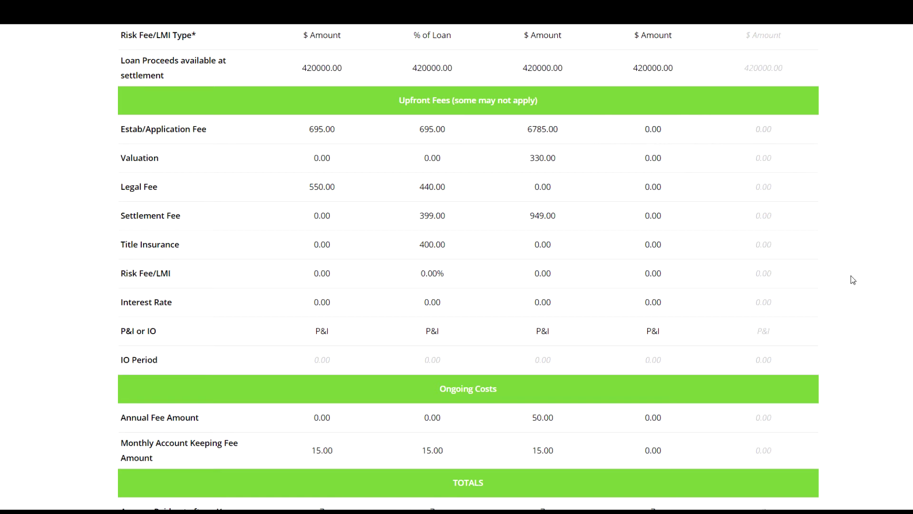
click(656, 133)
text(550)
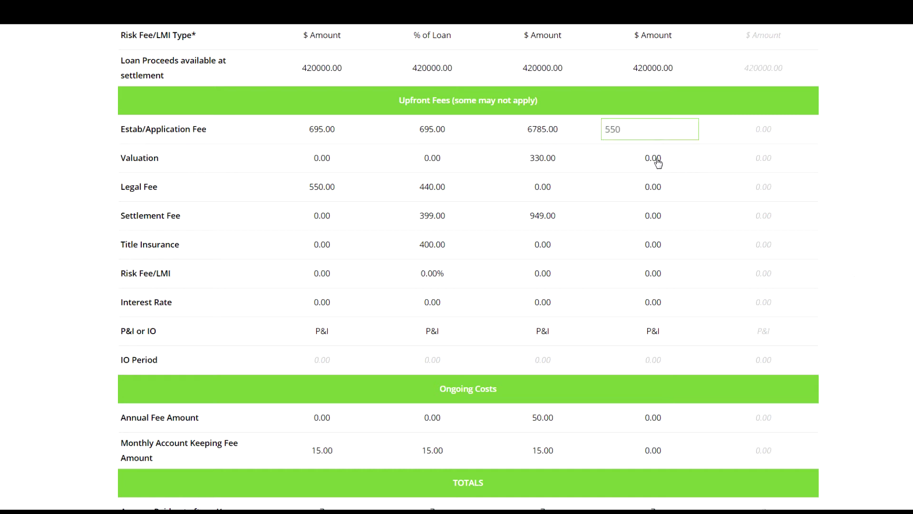
click(658, 162)
text(330)
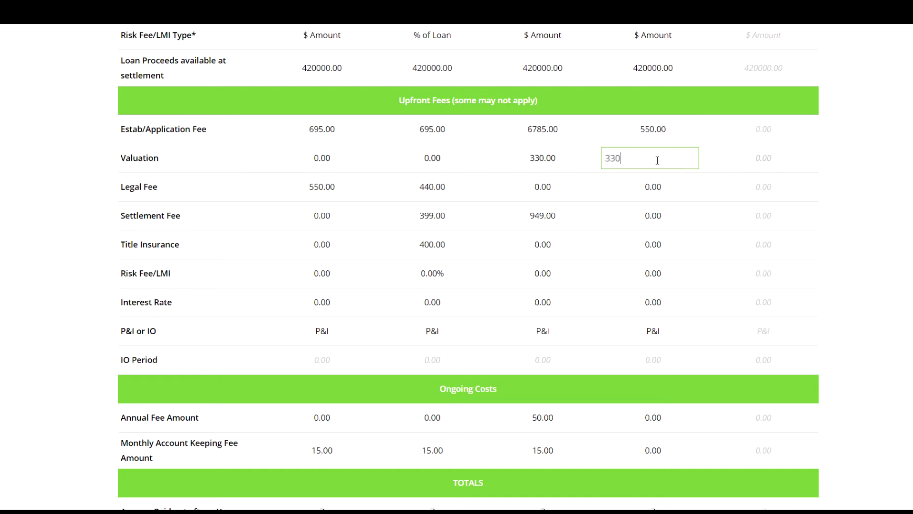
click(656, 189)
text(440)
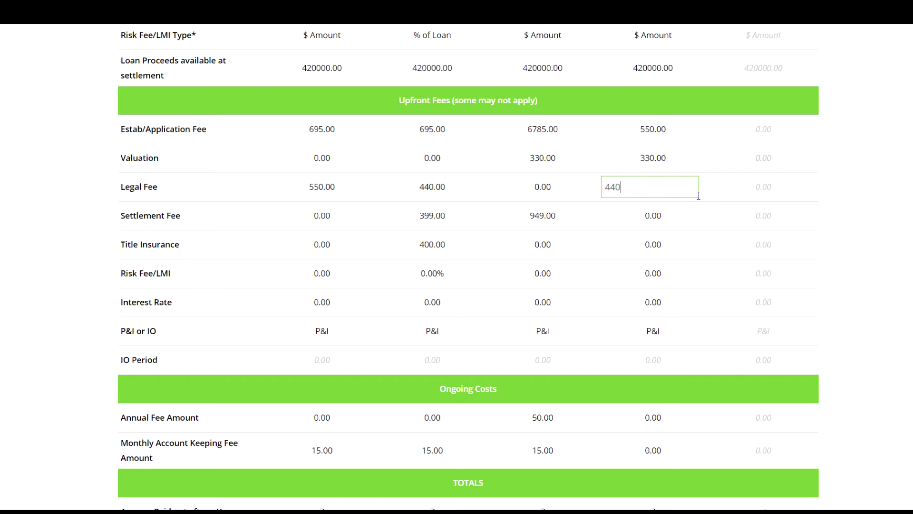
click(830, 184)
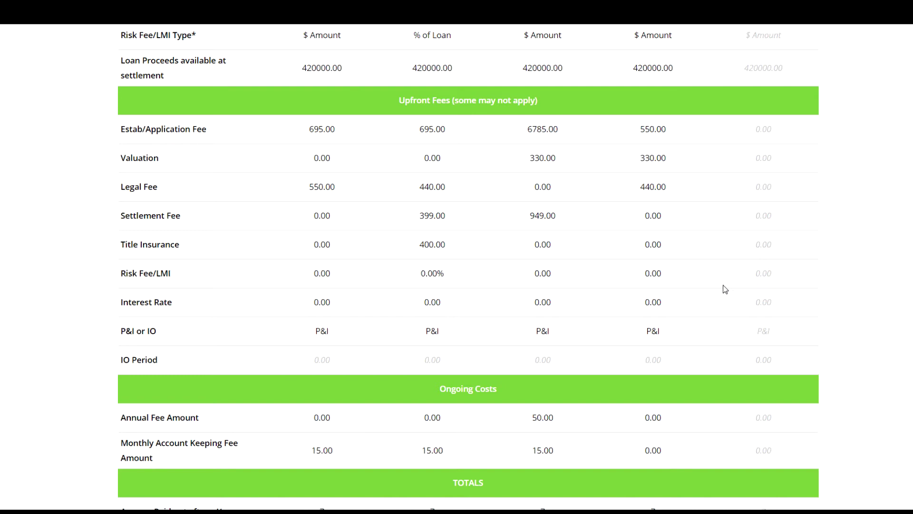
Step: Enter a Risk Fee/LMI of 4000 for BMM Cap Spec, BMM Leo Lite and Product 4
click(342, 273)
text(4000)
key(Return)
click(543, 278)
text(4000)
key(Return)
click(662, 277)
text(4000)
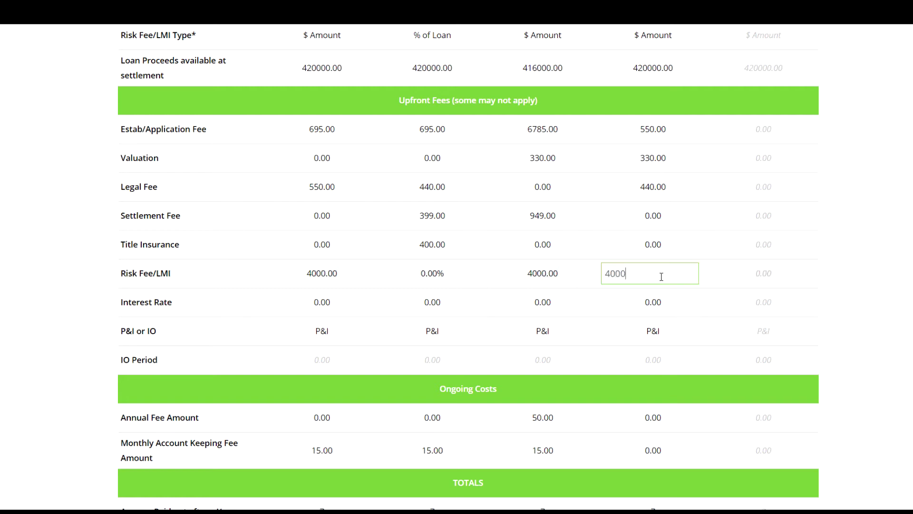
key(Return)
Step: Set the Risk Fee/LMI of BMM Flexi One/Spec to 1%
click(434, 275)
text(1)
key(Return)
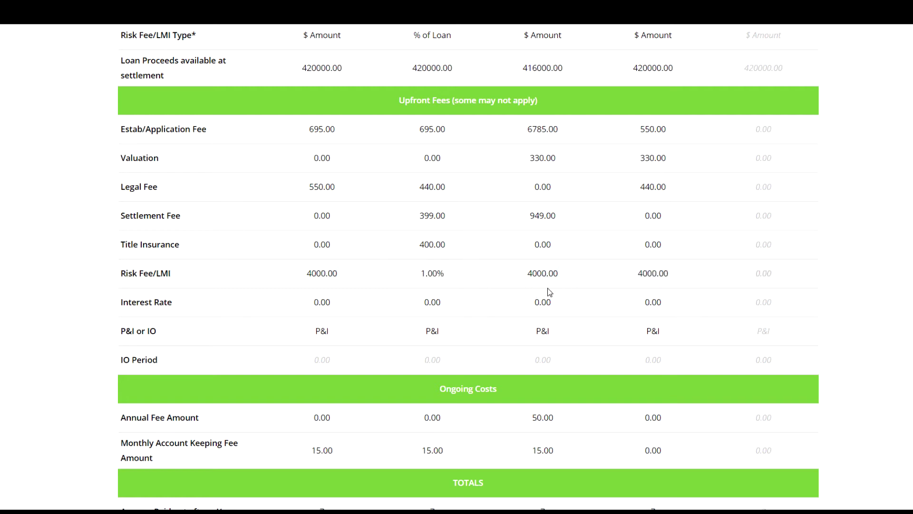
Step: Enter interest rates of 5.74 for BMM Cap Spec, 6.42 for BMM Flexi One/Spec, 6.19 for BMM Leo Lite and 6.29 for Product 4
click(362, 301)
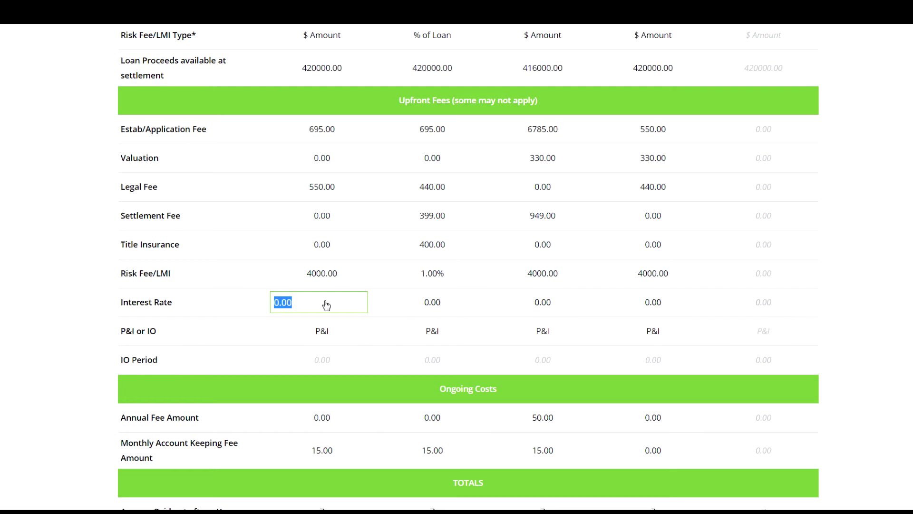
text(5.74)
key(Return)
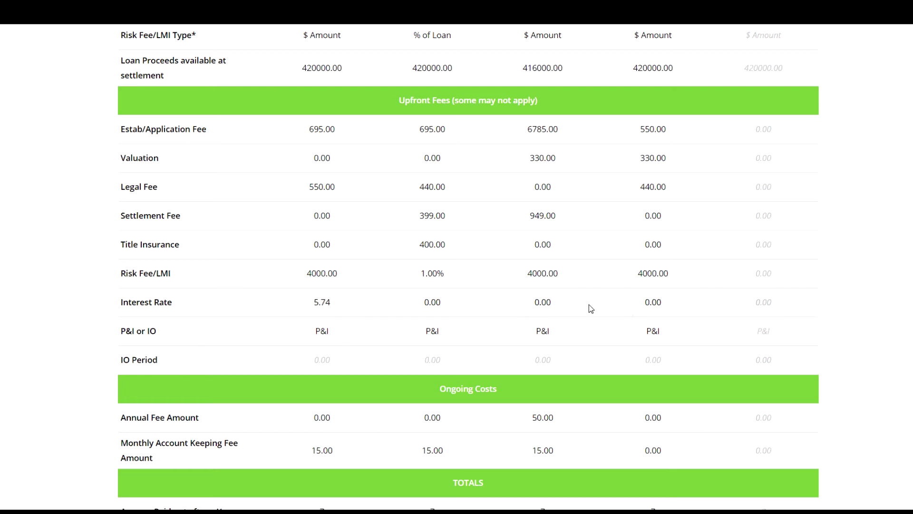
click(434, 305)
text(6.42)
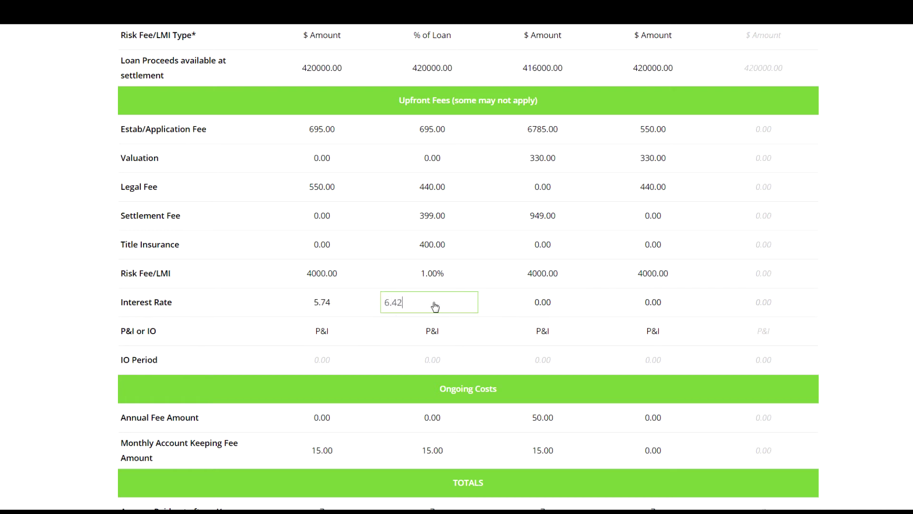
key(Return)
click(543, 305)
text(6.19)
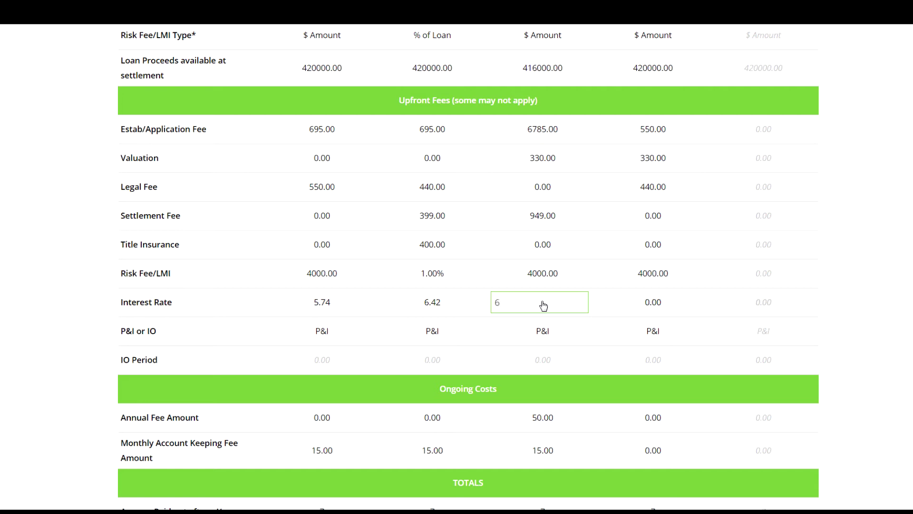
click(652, 307)
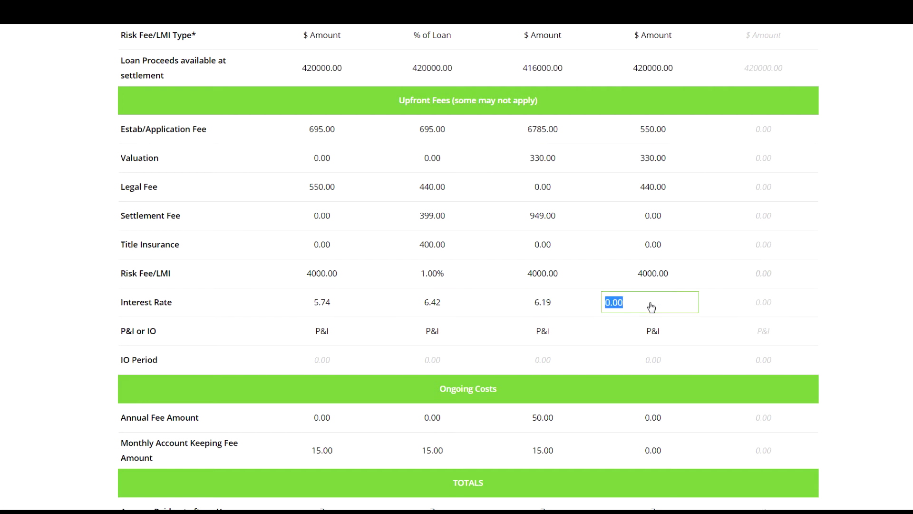
text(6.29)
key(Return)
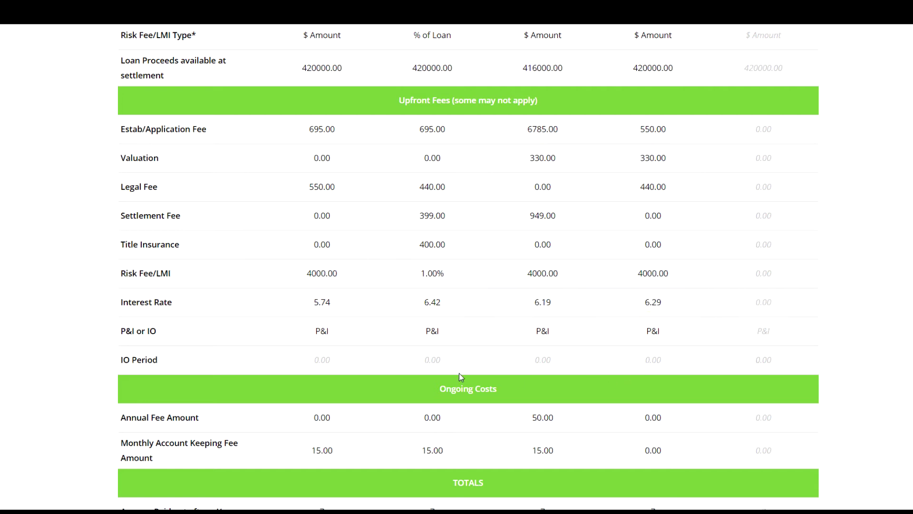
Step: Switch BMM Flexi One/Spec from P&I to IO repayments with an IO period of 5 years
click(432, 333)
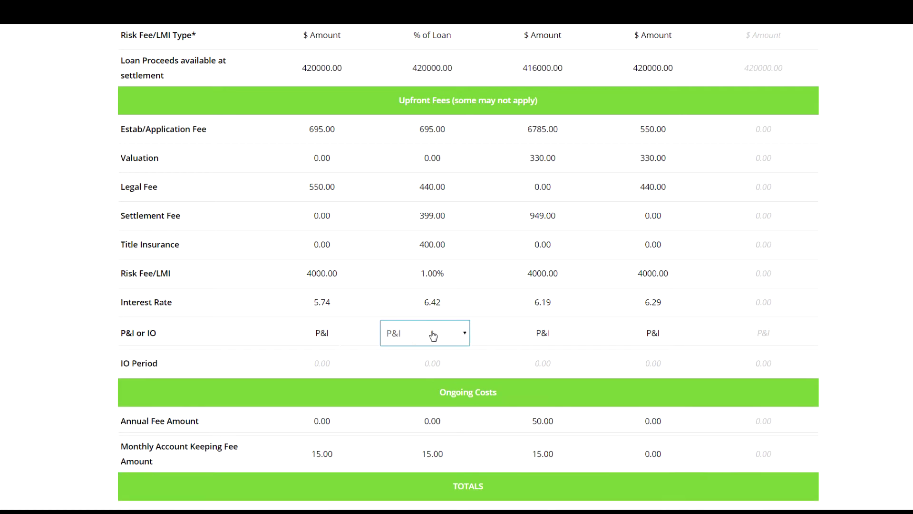
click(433, 333)
click(398, 368)
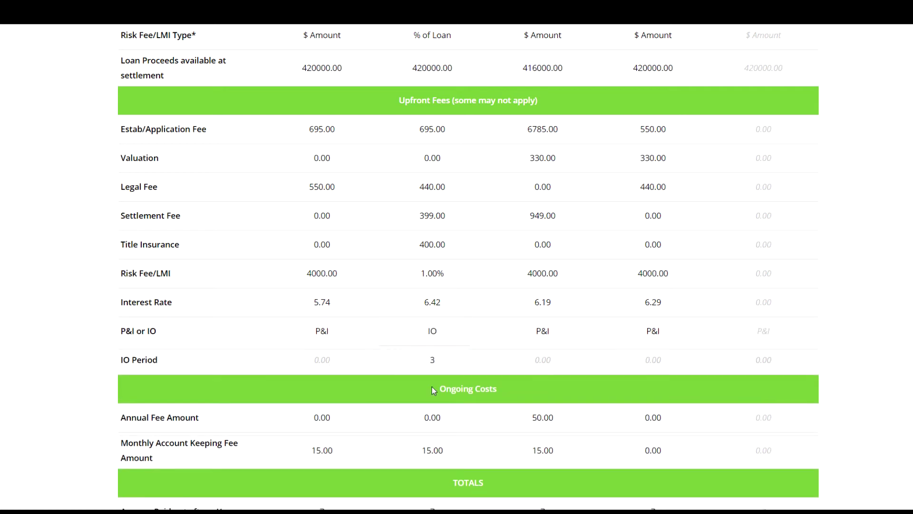
click(430, 360)
click(446, 360)
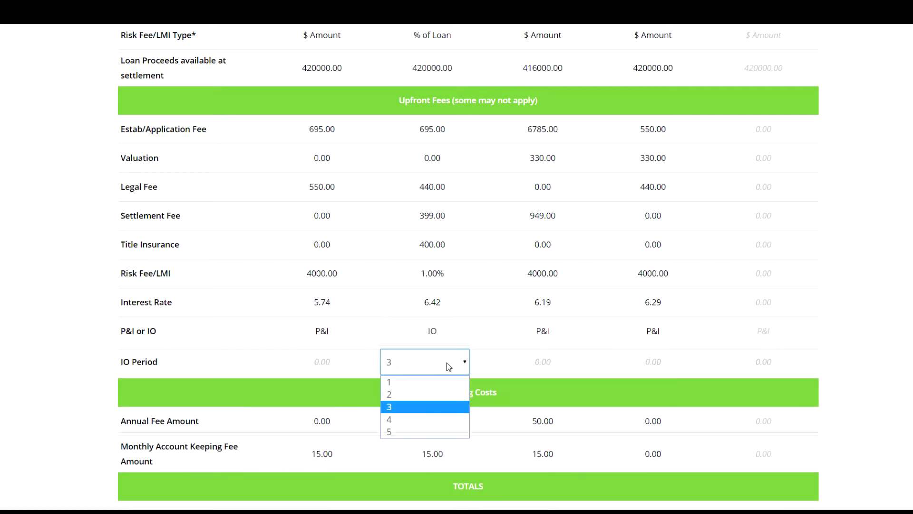
click(400, 431)
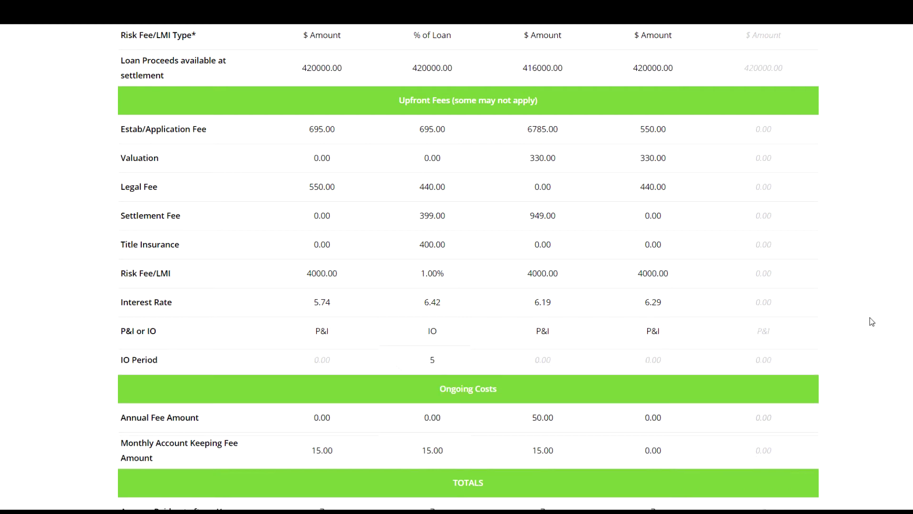
Step: Calculate the totals for the four loan products below the ongoing costs
scroll(872, 322, down, 3)
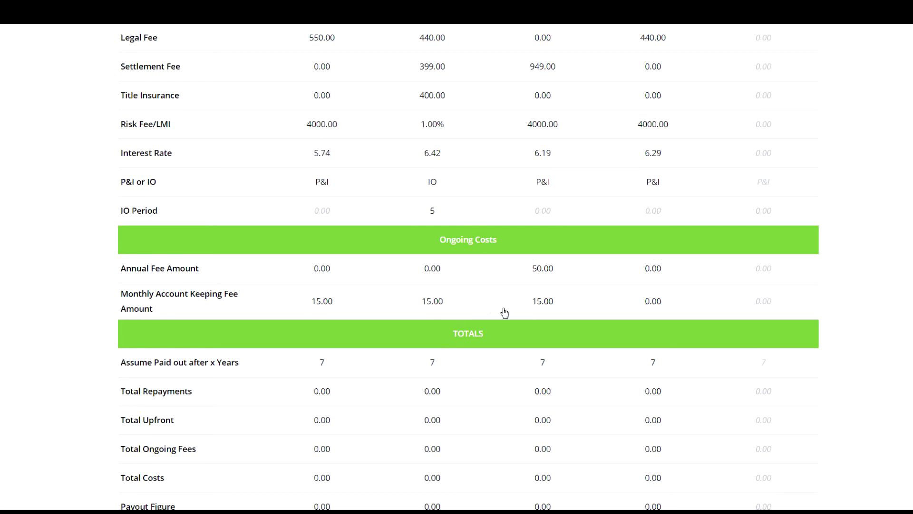
scroll(866, 312, down, 2)
scroll(858, 313, up, 1)
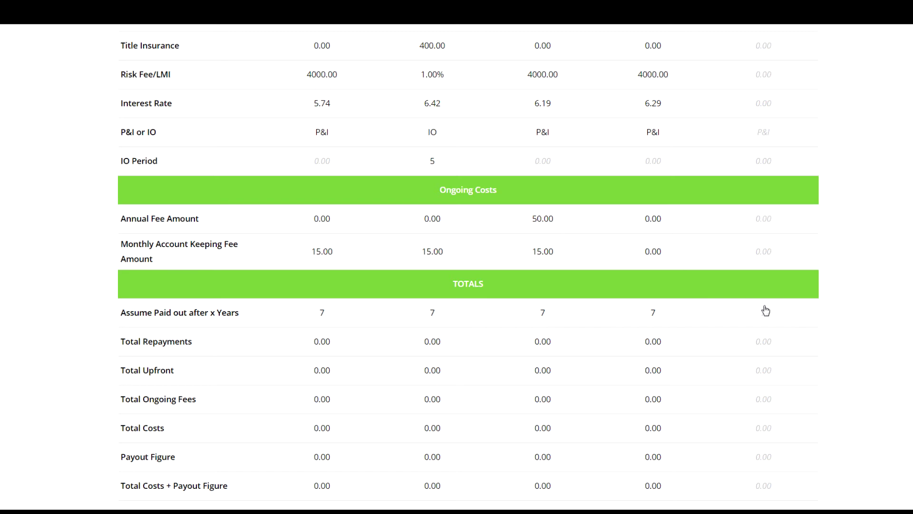
scroll(766, 311, down, 1)
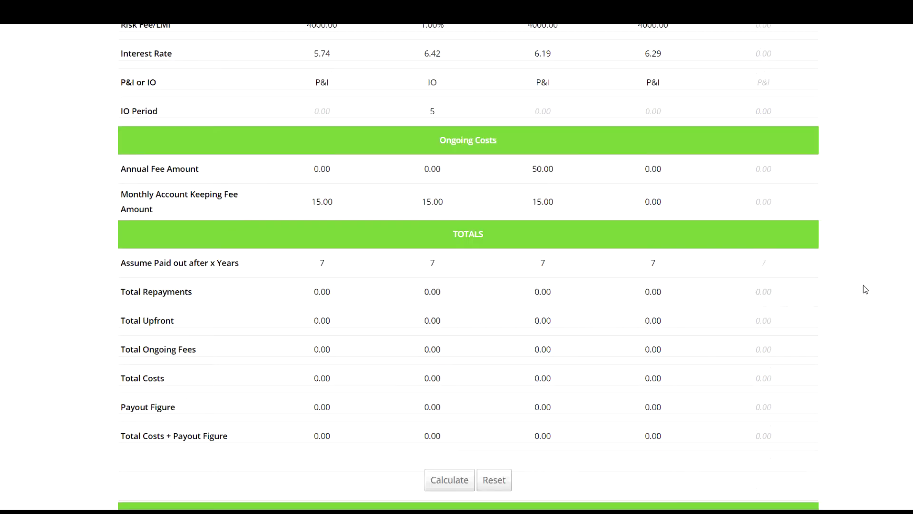
scroll(863, 284, down, 2)
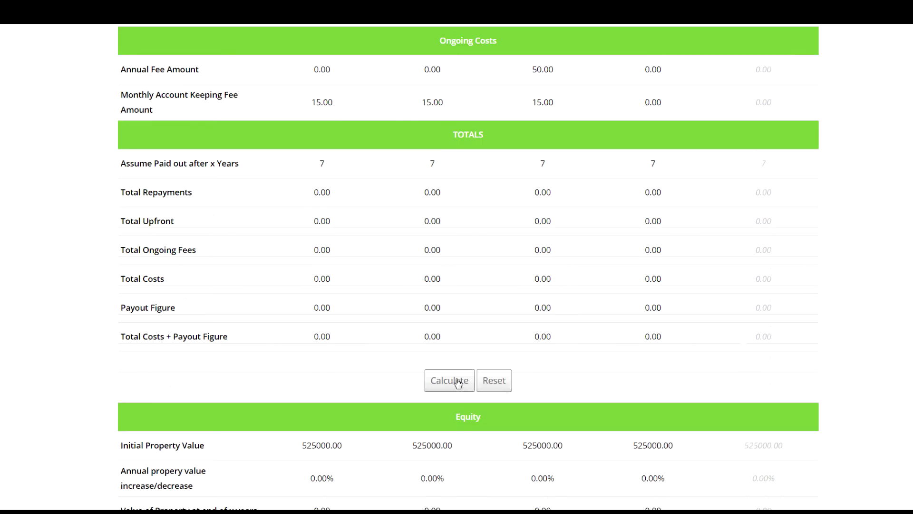
click(461, 385)
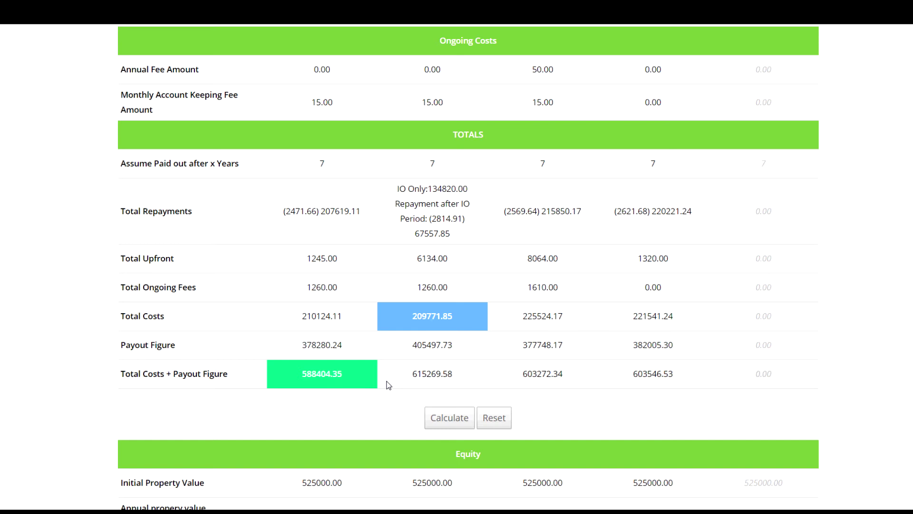
Step: Set the IO period of BMM Flexi One/Spec to 3 years and recalculate the totals
scroll(388, 385, up, 1)
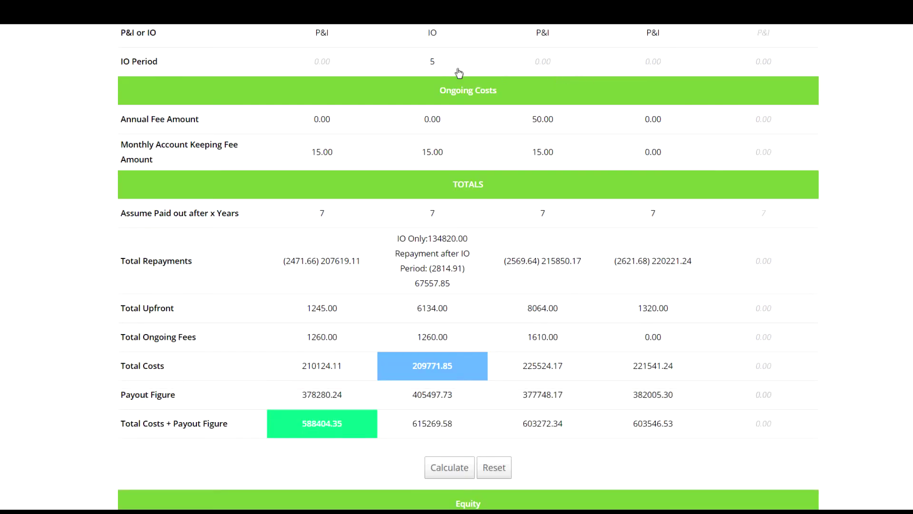
click(430, 63)
click(430, 63)
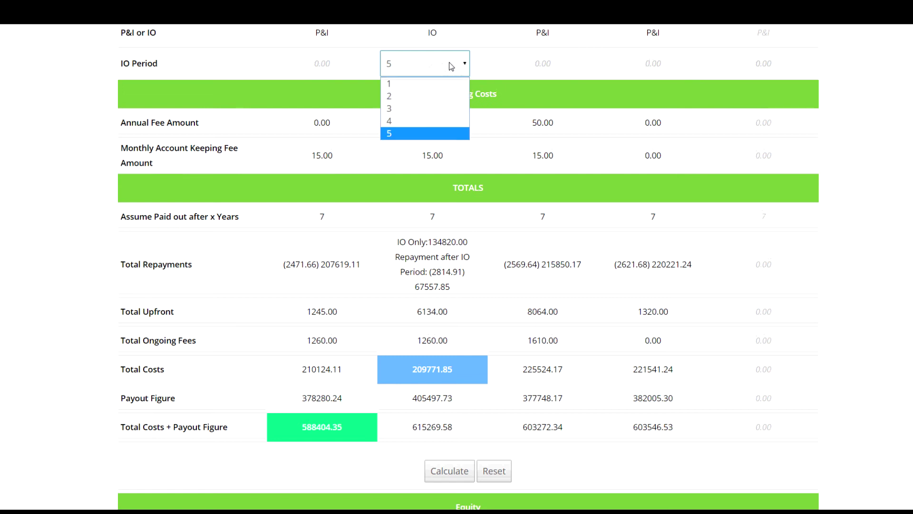
click(399, 109)
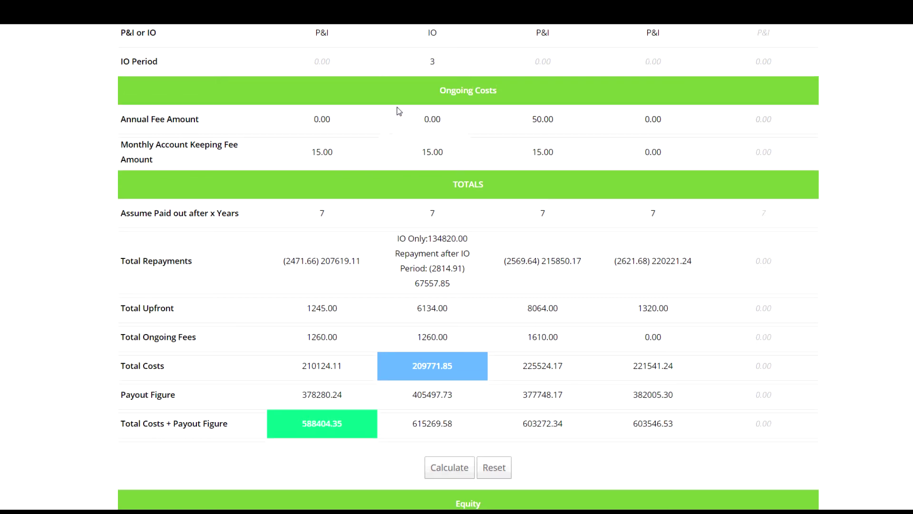
click(452, 469)
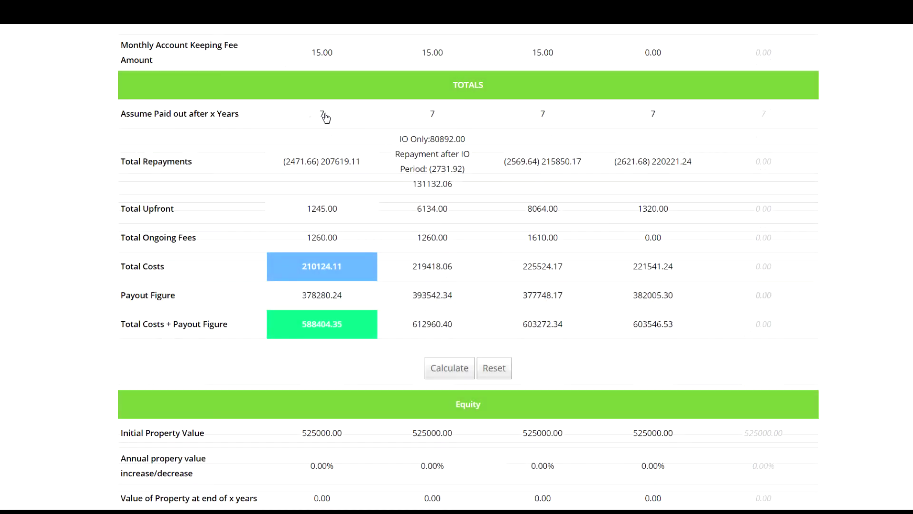
Step: Set the assumed payout time to 15 years for the products and recalculate the totals
click(321, 115)
click(349, 118)
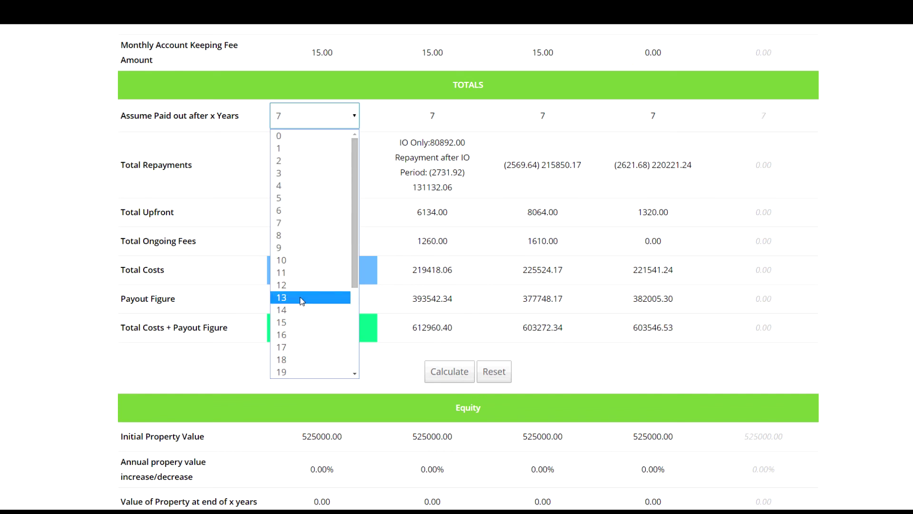
click(299, 323)
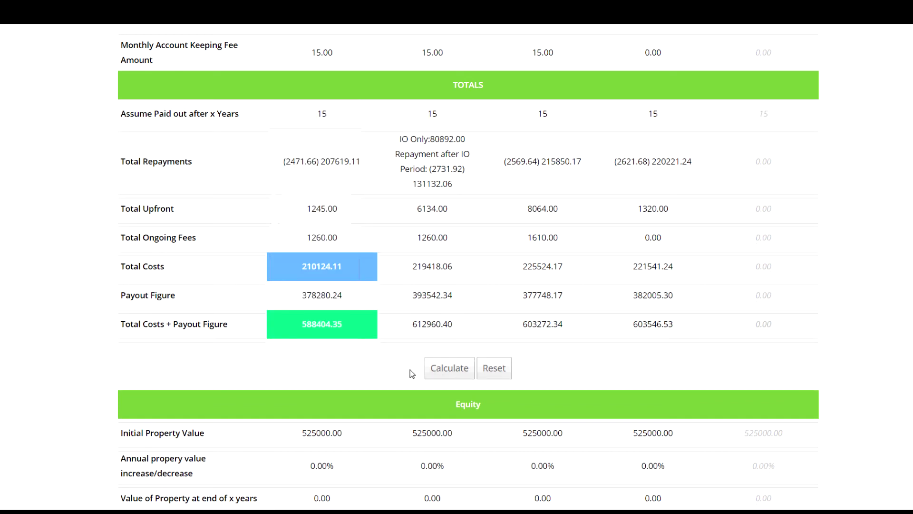
click(447, 372)
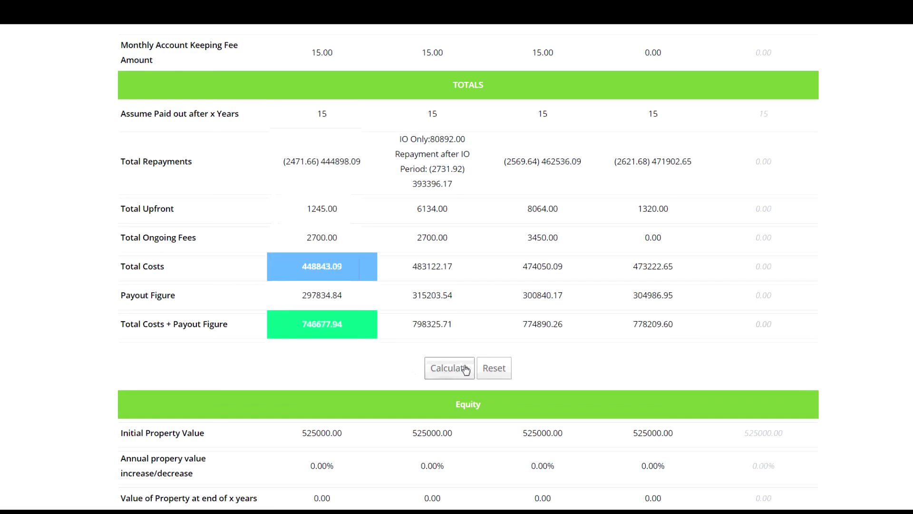
Step: Set the annual property value increase to 2.2% and calculate the equity for all four products
scroll(443, 374, down, 6)
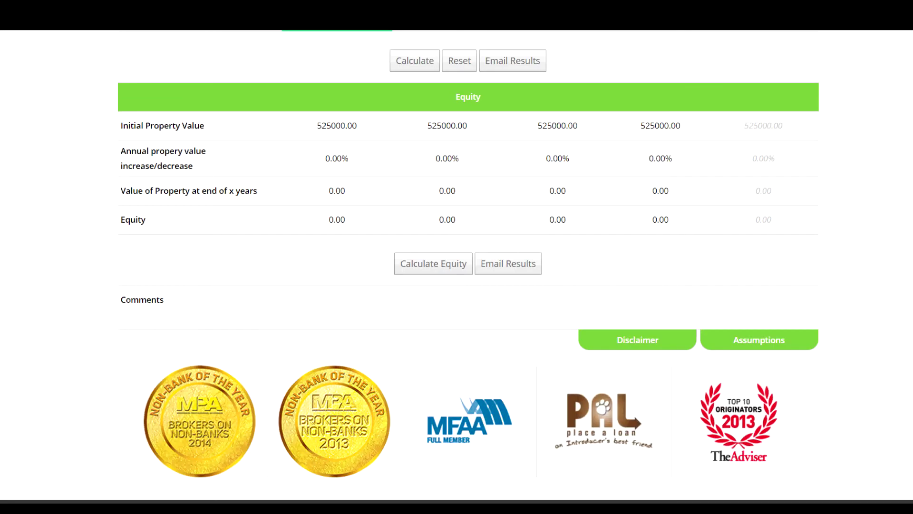
click(336, 161)
text(2.2)
key(Return)
click(439, 262)
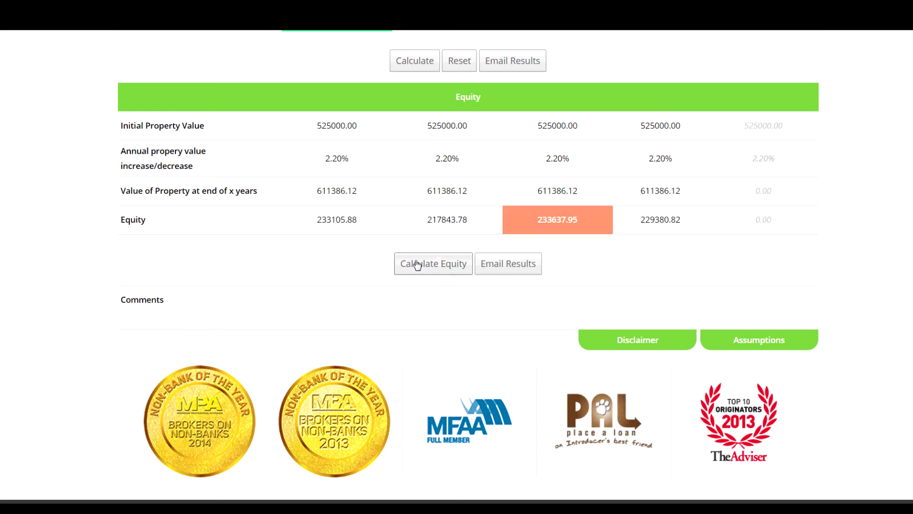
Step: Set the annual property value change to -0.3% and recalculate the equity for the four products
click(334, 160)
key(Home)
text(-)
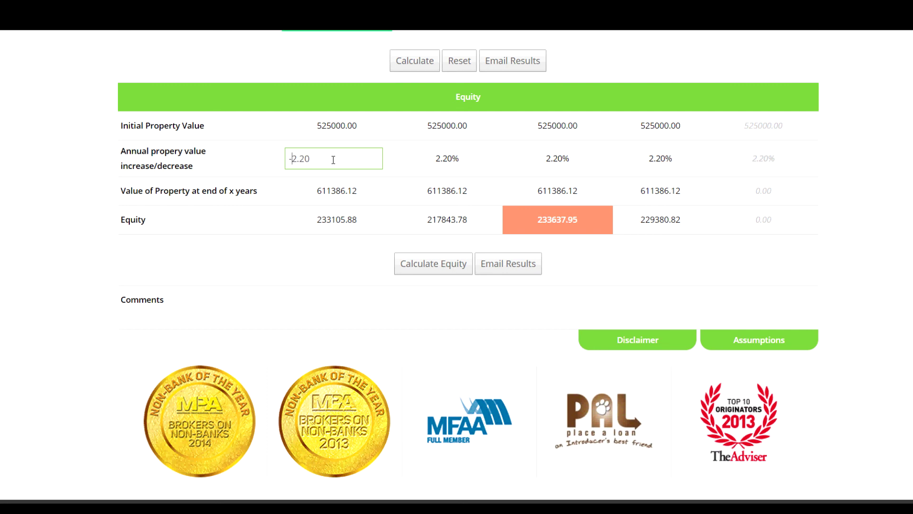
key(shift+End)
text(0.3)
key(Return)
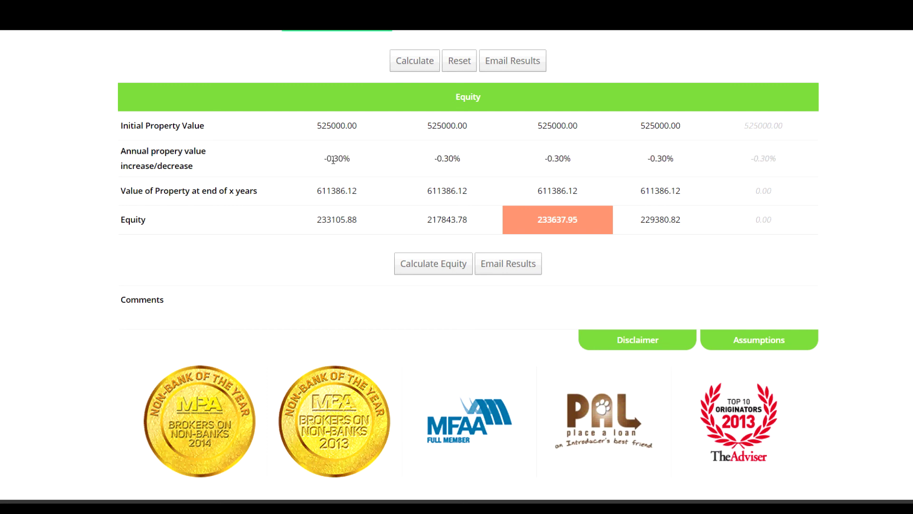
click(436, 263)
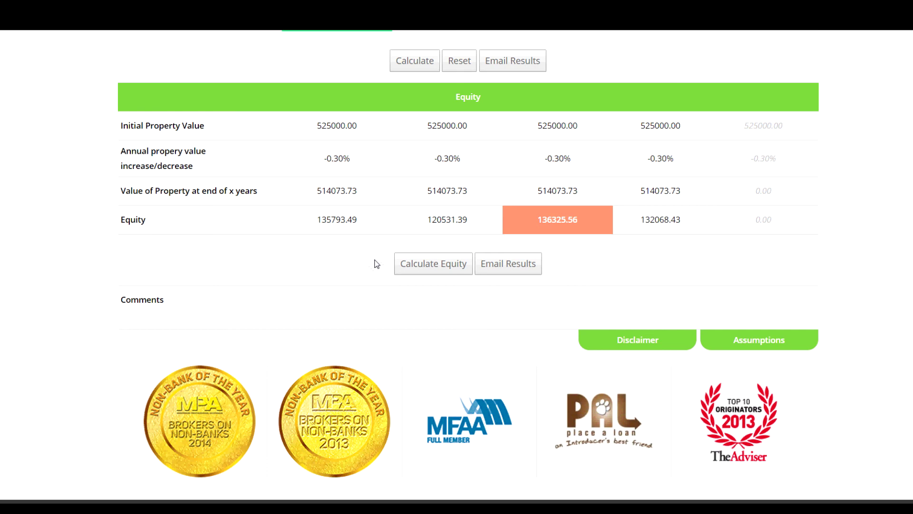
Step: Open the form for emailing the calculator results, review its fields and close it without sending
scroll(378, 264, up, 1)
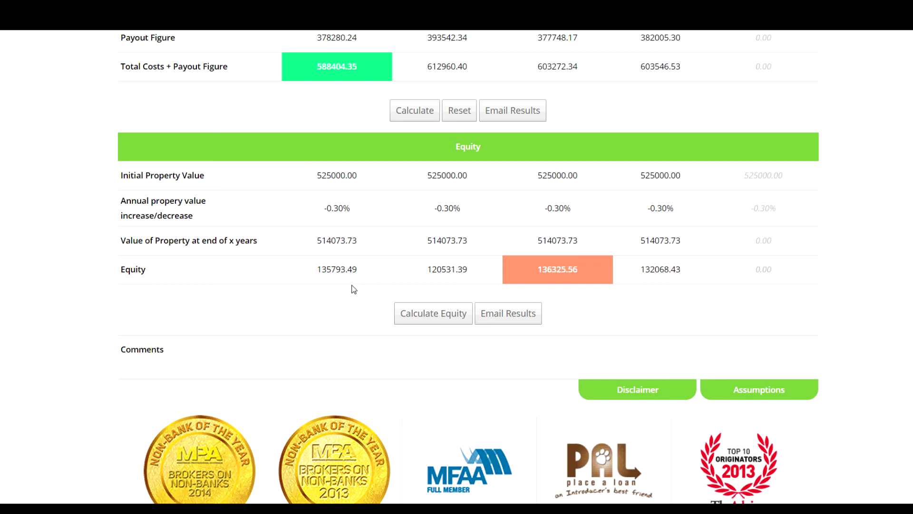
scroll(370, 284, up, 20)
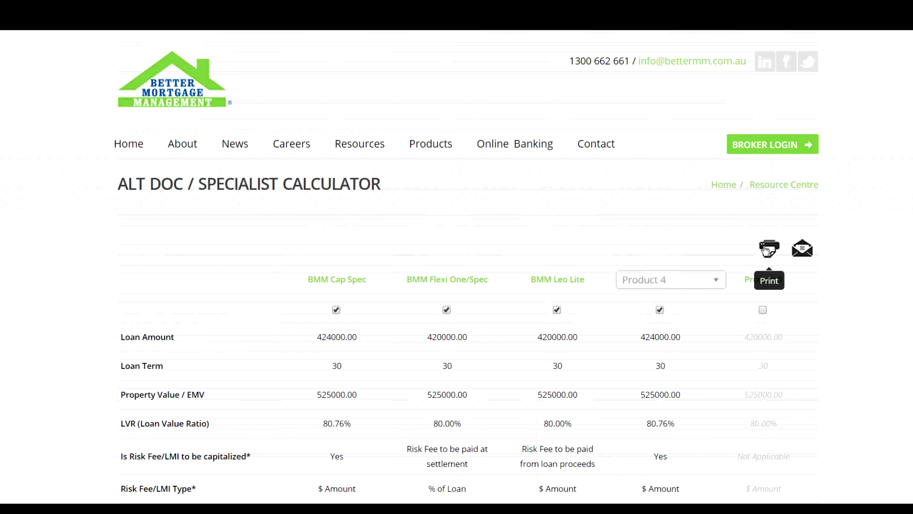
click(803, 252)
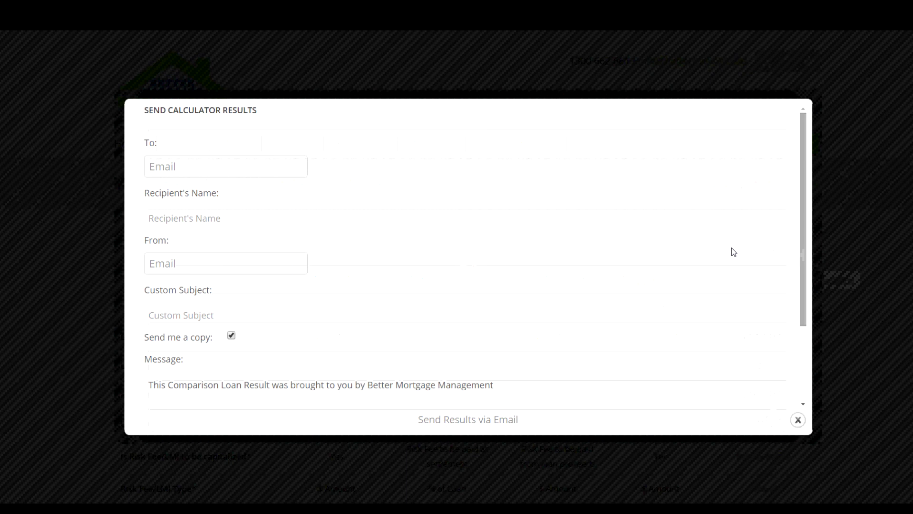
scroll(668, 252, down, 1)
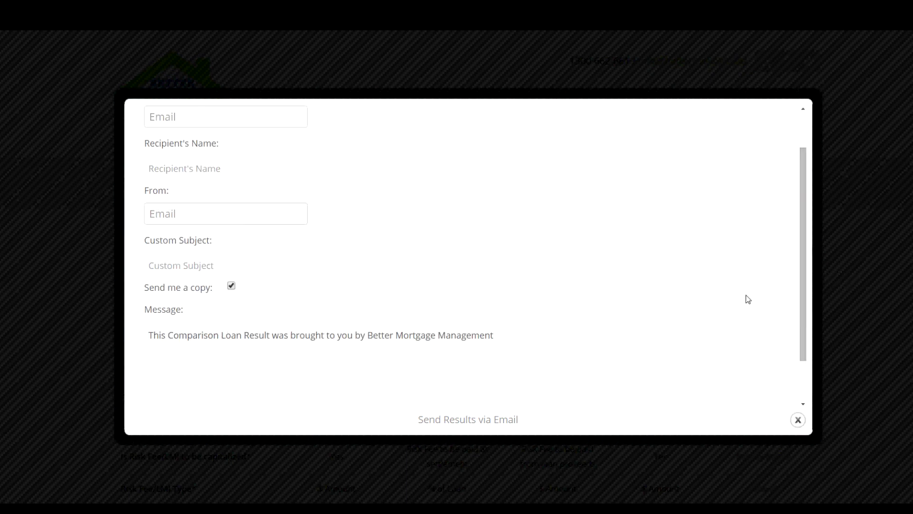
scroll(759, 397, up, 1)
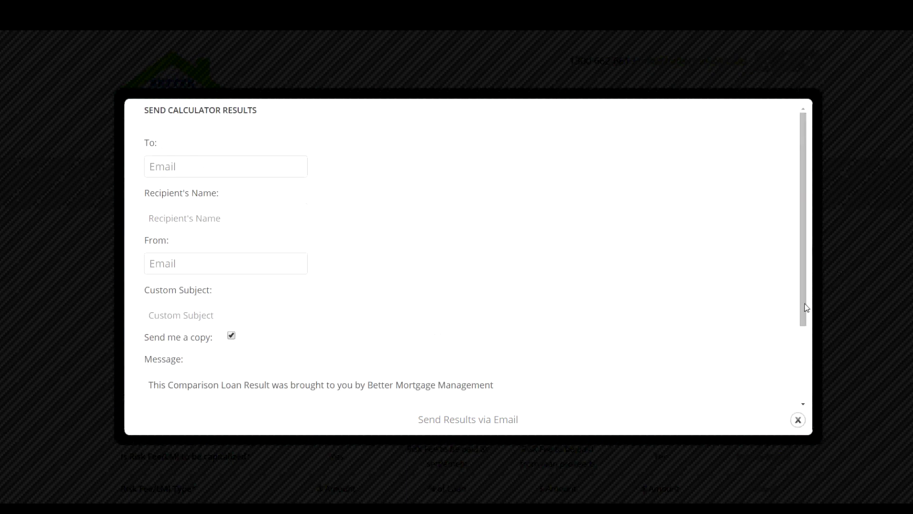
drag(805, 305, 802, 397)
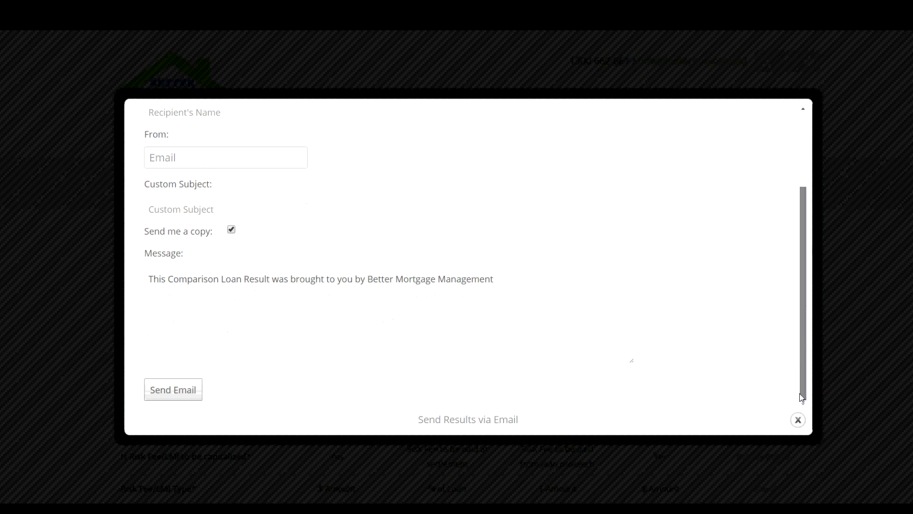
click(798, 419)
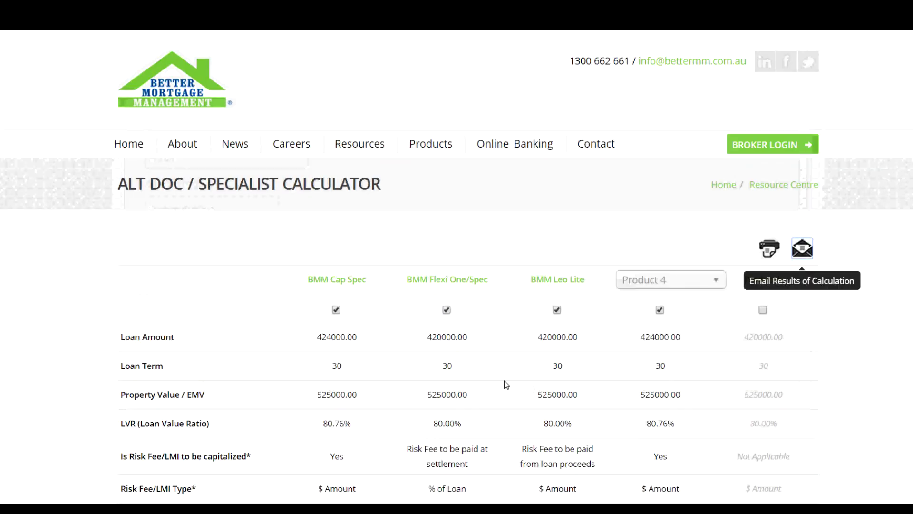